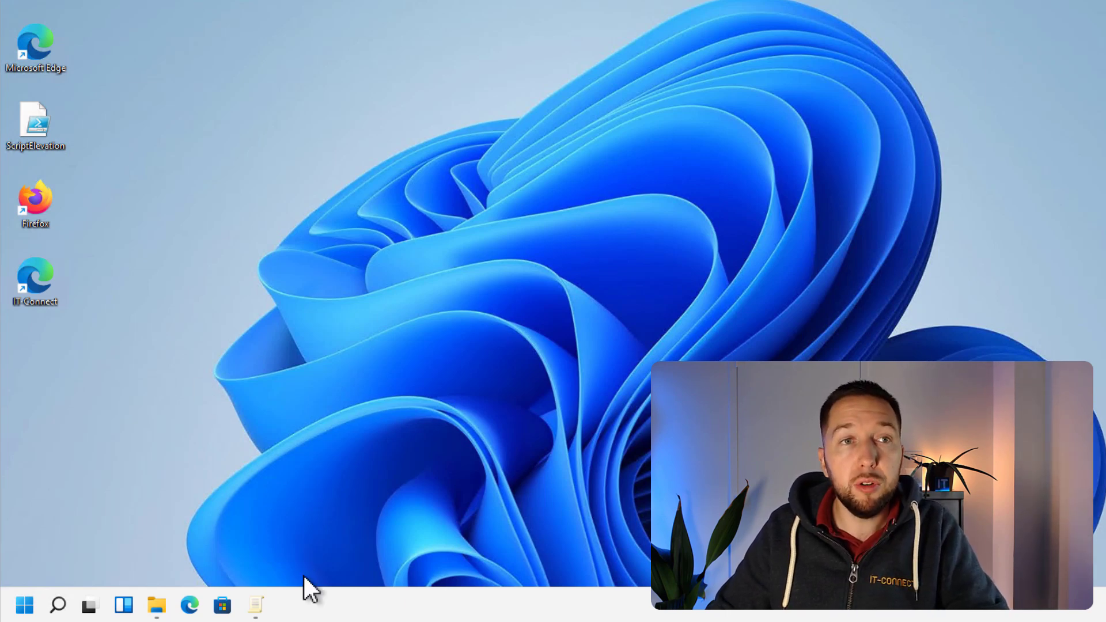
- Run tpm.msc to check whether the computer has a compatible TPM, and close the console
right_click(25, 610)
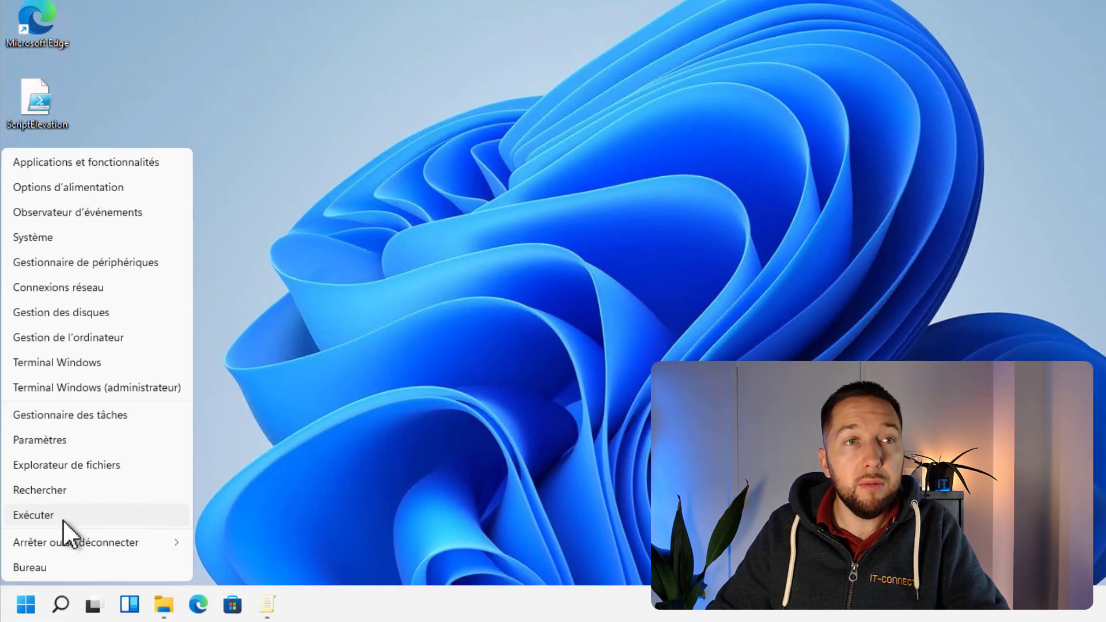
left_click(62, 518)
left_click(135, 451)
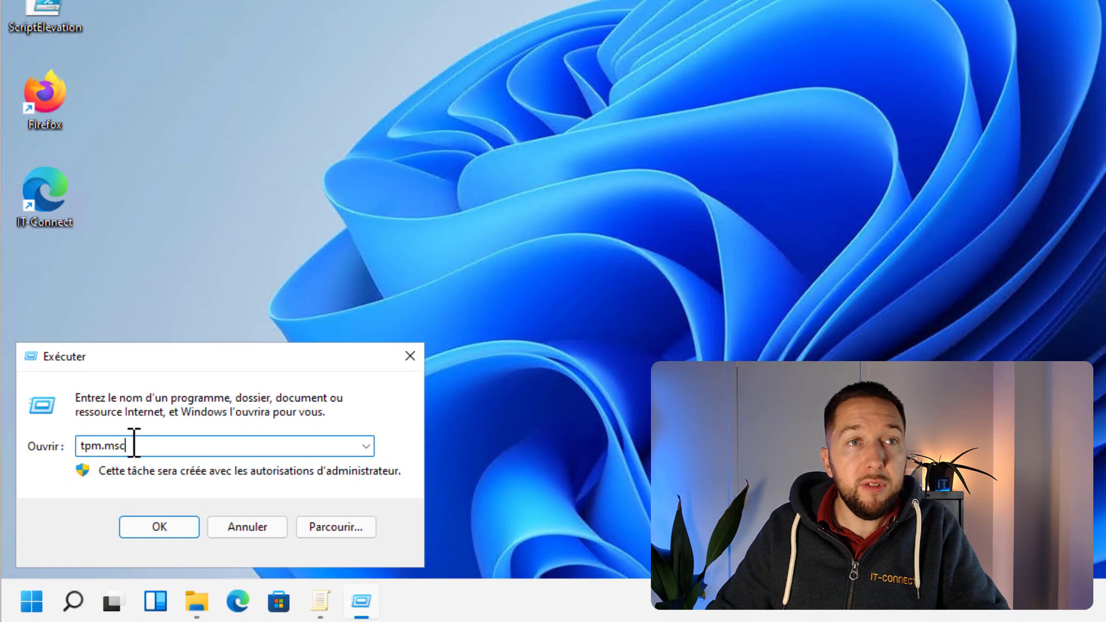
left_click(161, 529)
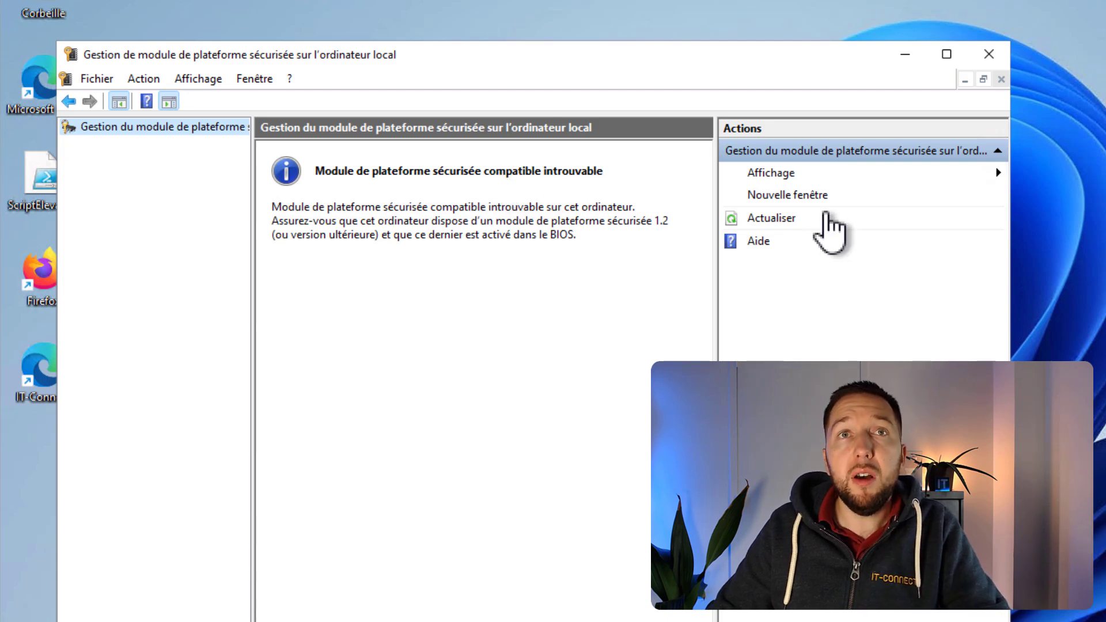
left_click(990, 58)
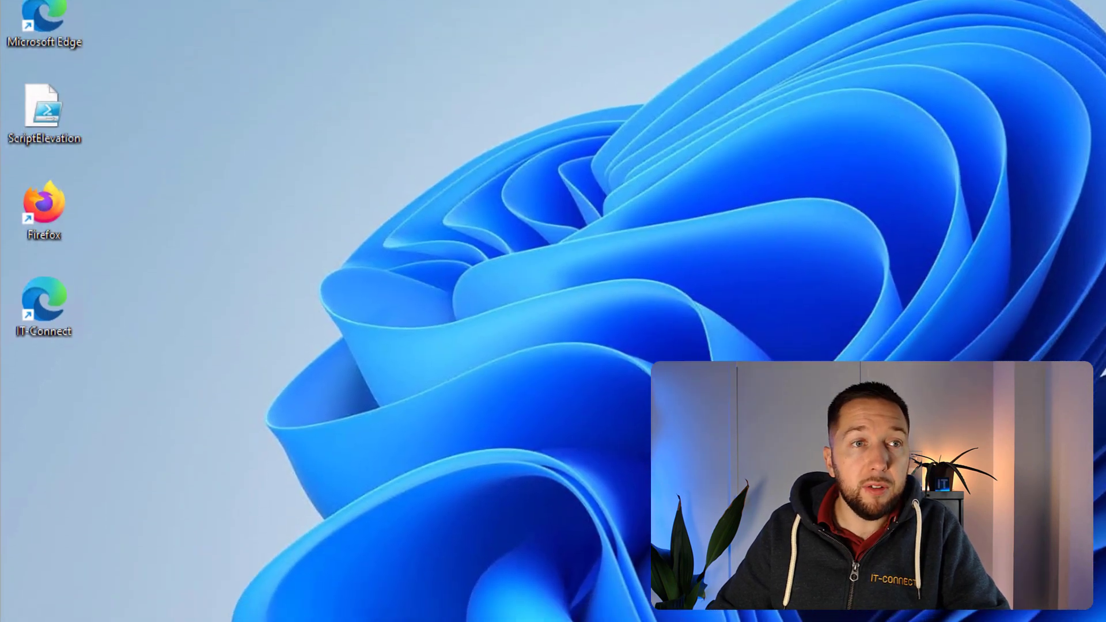
- Run gpedit.msc to open the local group policy editor, maximize it and widen its tree pane
right_click(31, 603)
left_click(69, 501)
type("gpedit.msc")
key("Return")
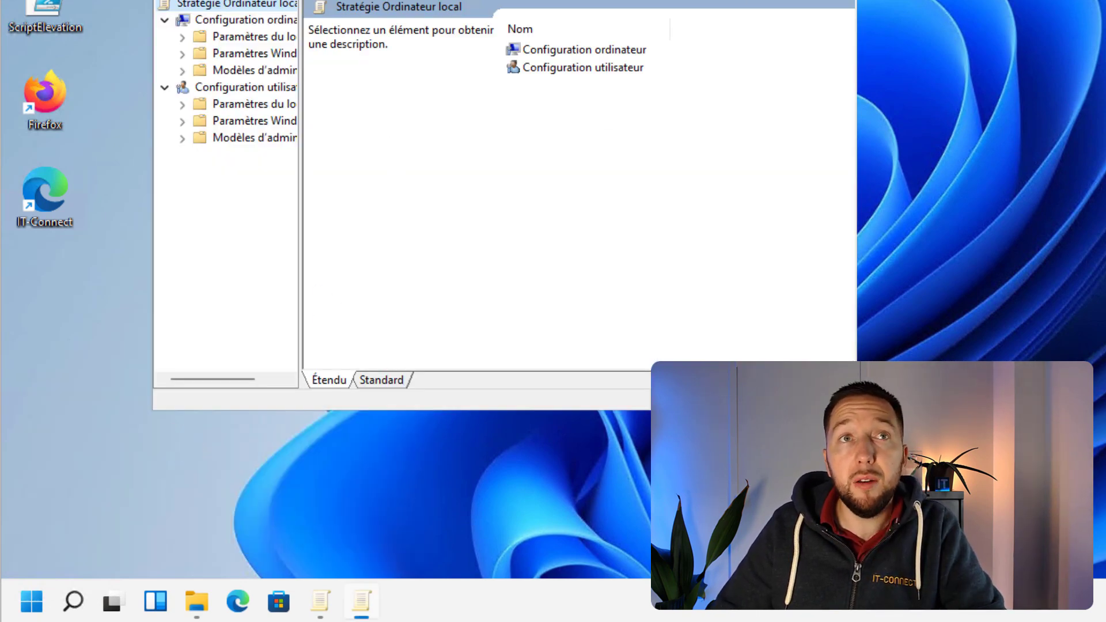
key("super+Up")
left_click_drag(153, 149, 227, 136)
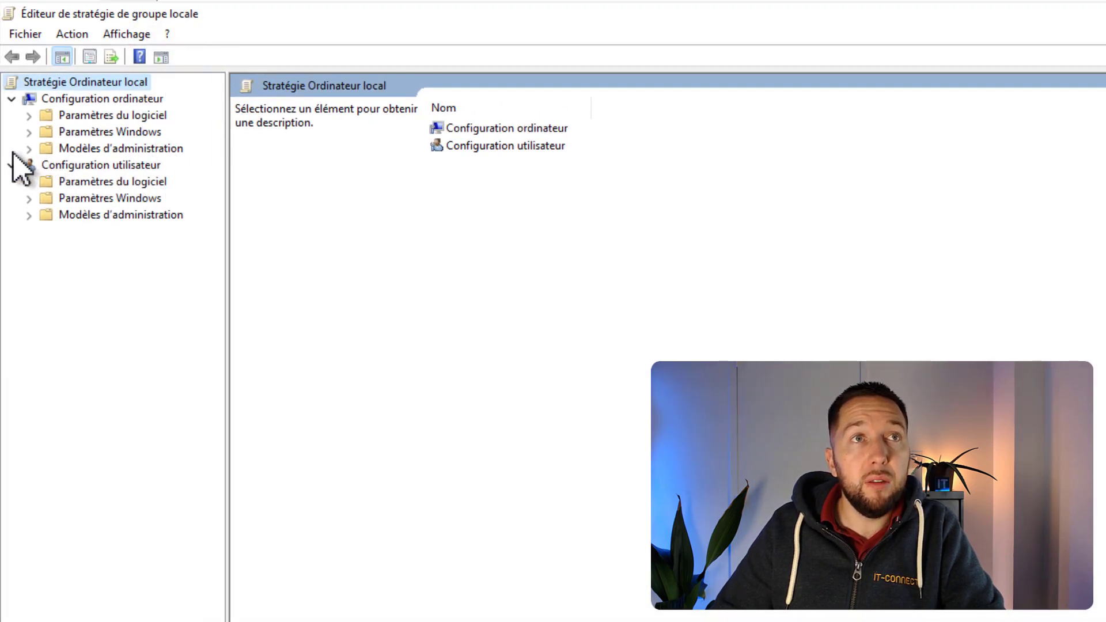
- Under the computer's Modèles d'administration > Composants Windows > Chiffrement de lecteur BitLocker, open Lecteurs du système d'exploitation and show the full policy names
left_click(28, 149)
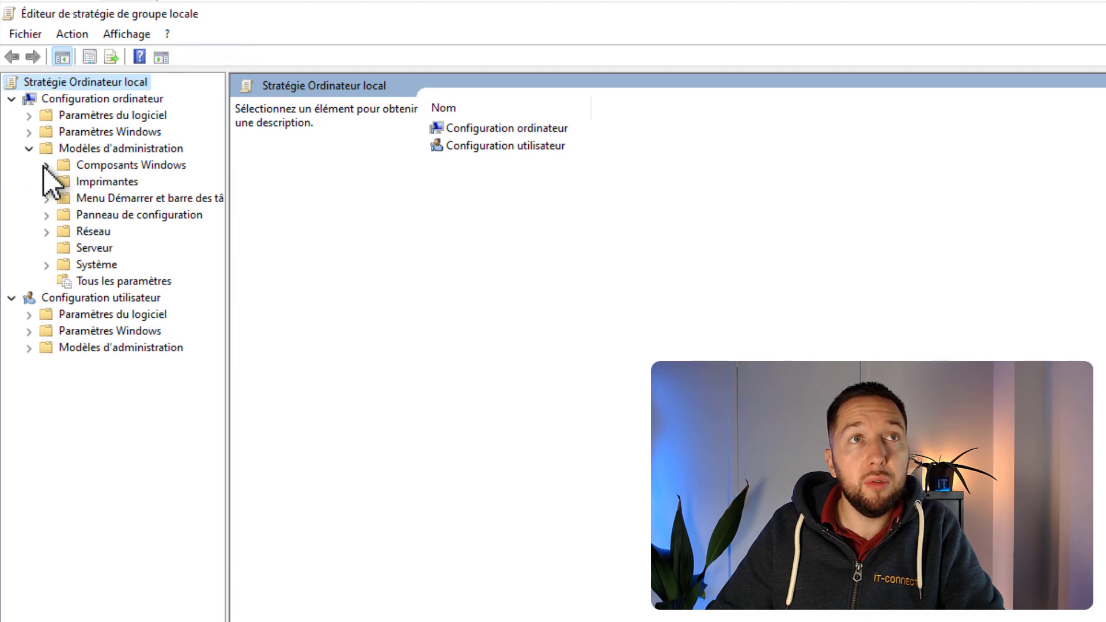
left_click(46, 166)
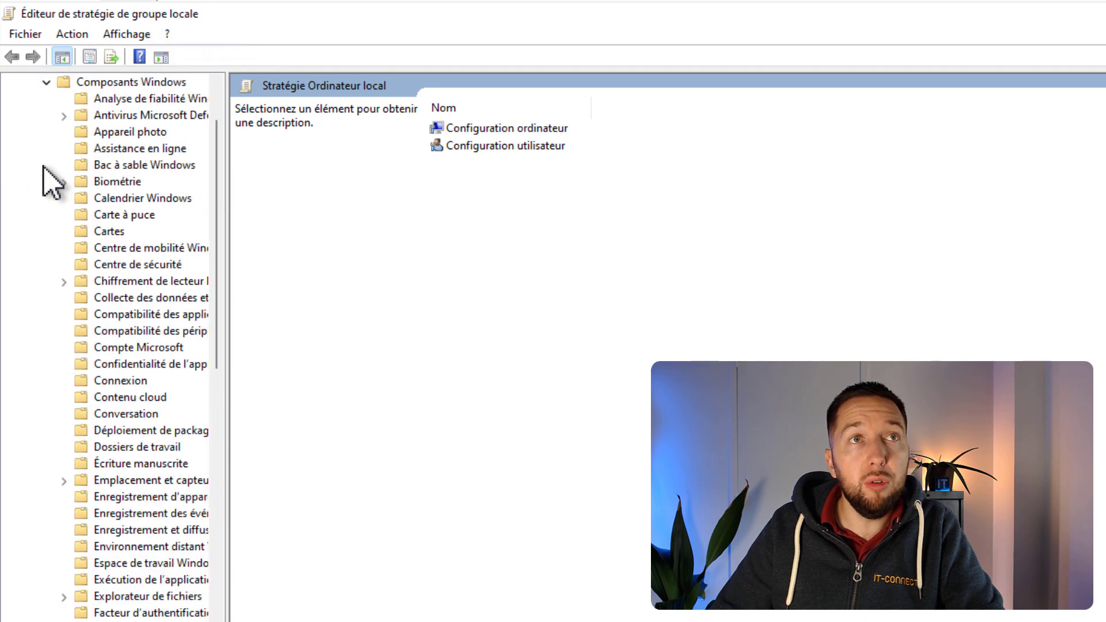
left_click(155, 283)
left_click_drag(225, 280, 296, 282)
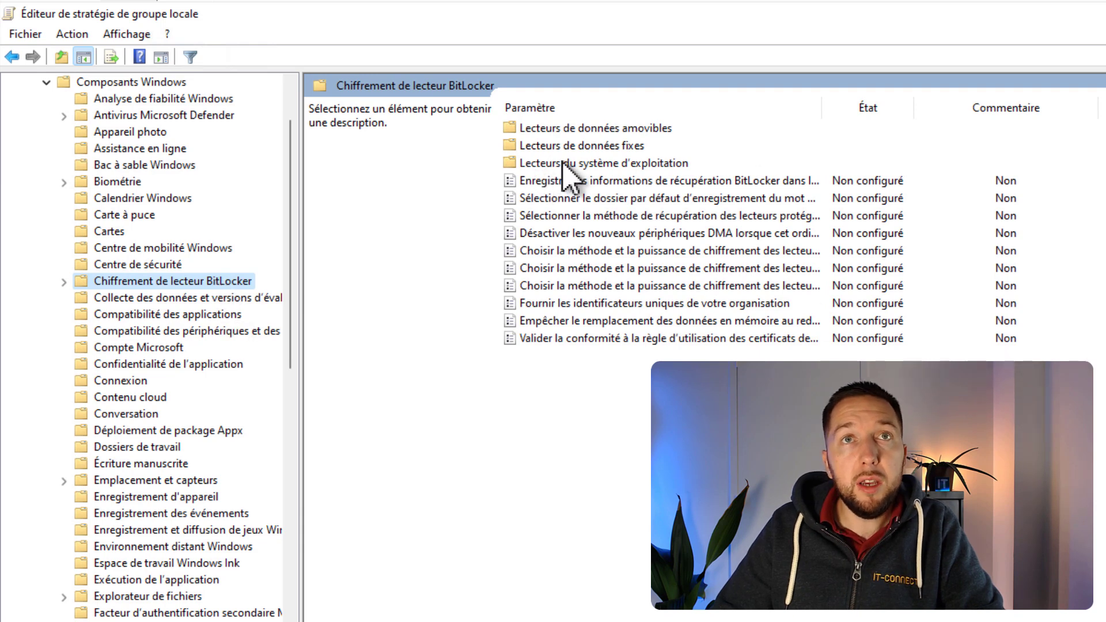
double_click(593, 163)
left_click(595, 108)
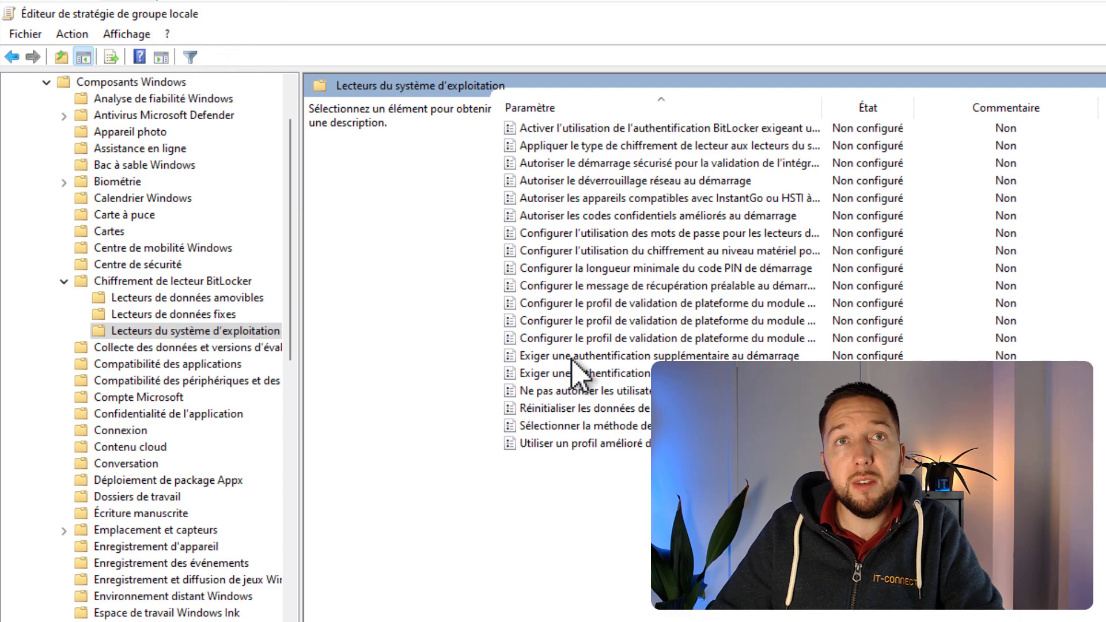
double_click(823, 107)
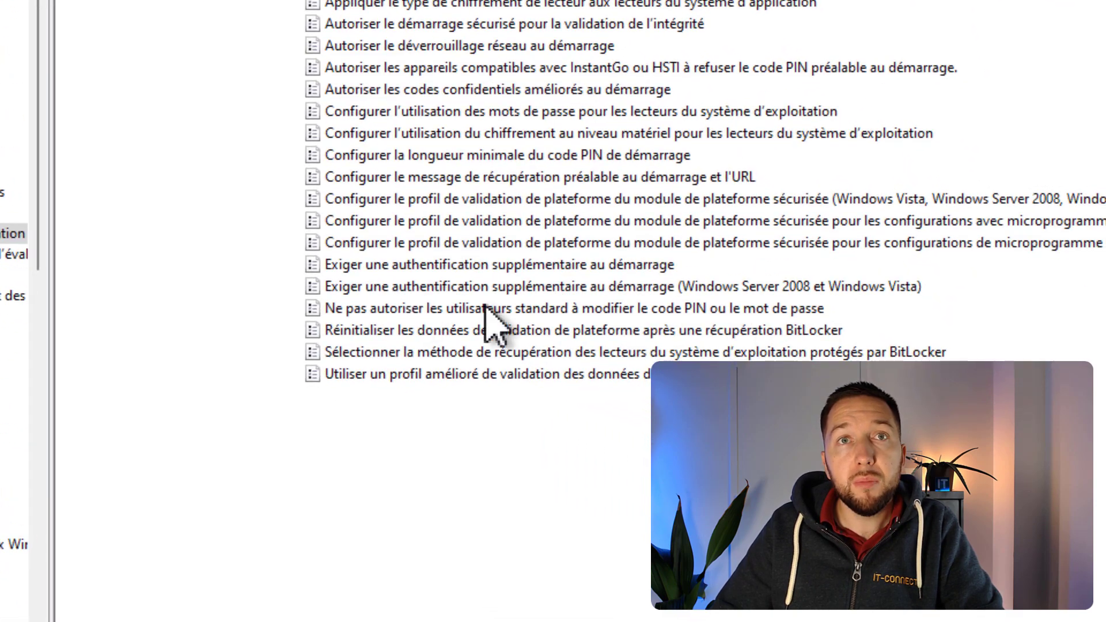
- Enable the policy Exiger une authentification supplémentaire au démarrage, with BitLocker allowed without a compatible TPM, and save it
double_click(616, 265)
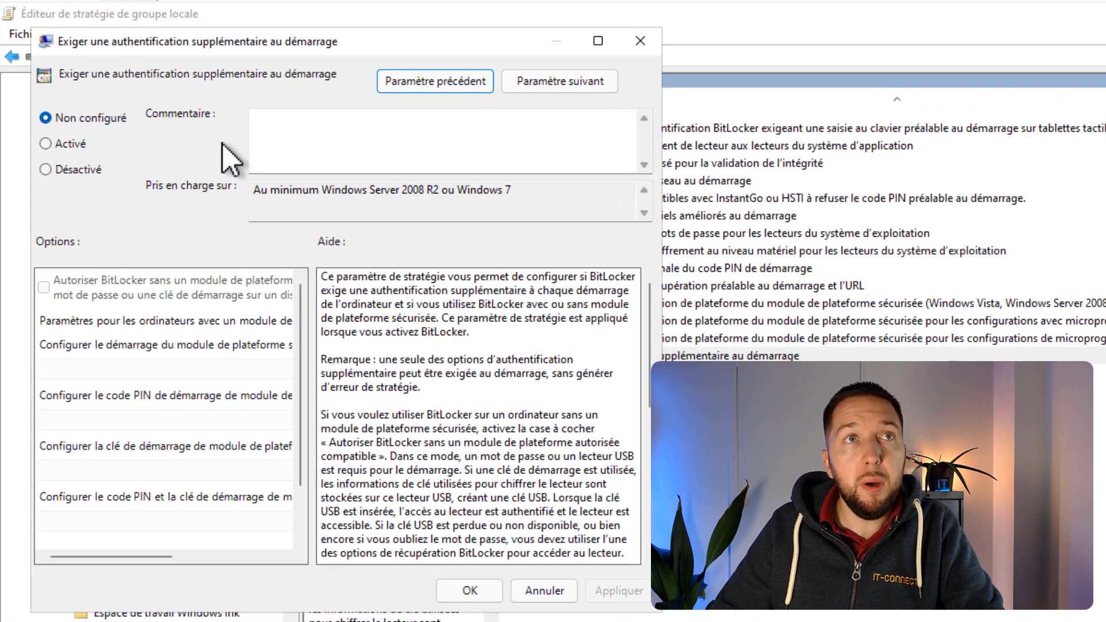
left_click(68, 144)
left_click(598, 40)
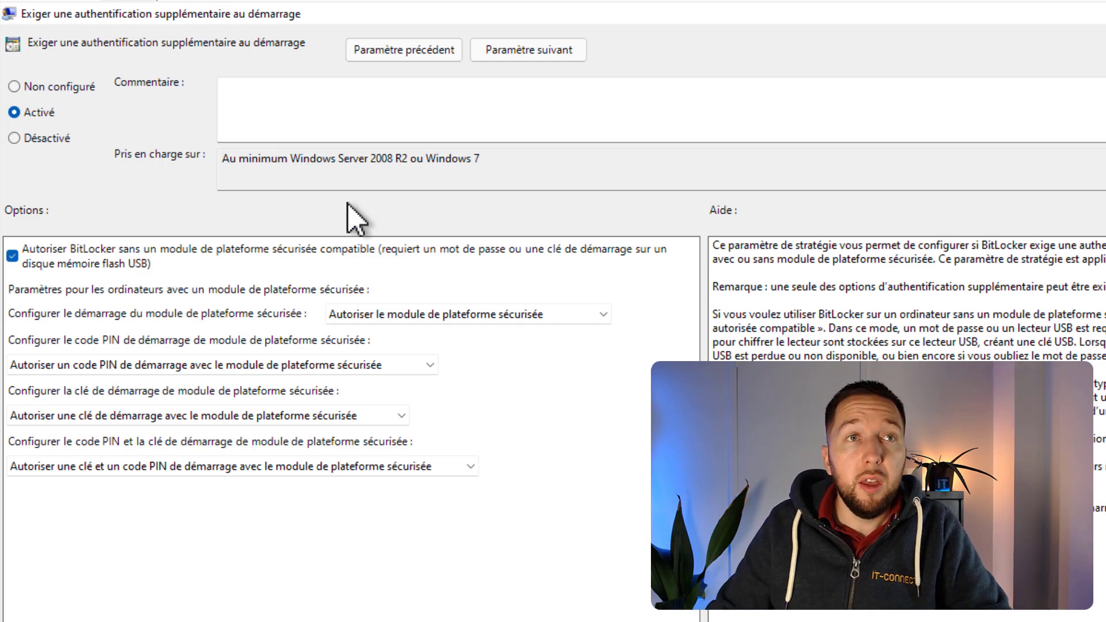
double_click(572, 12)
left_click(470, 589)
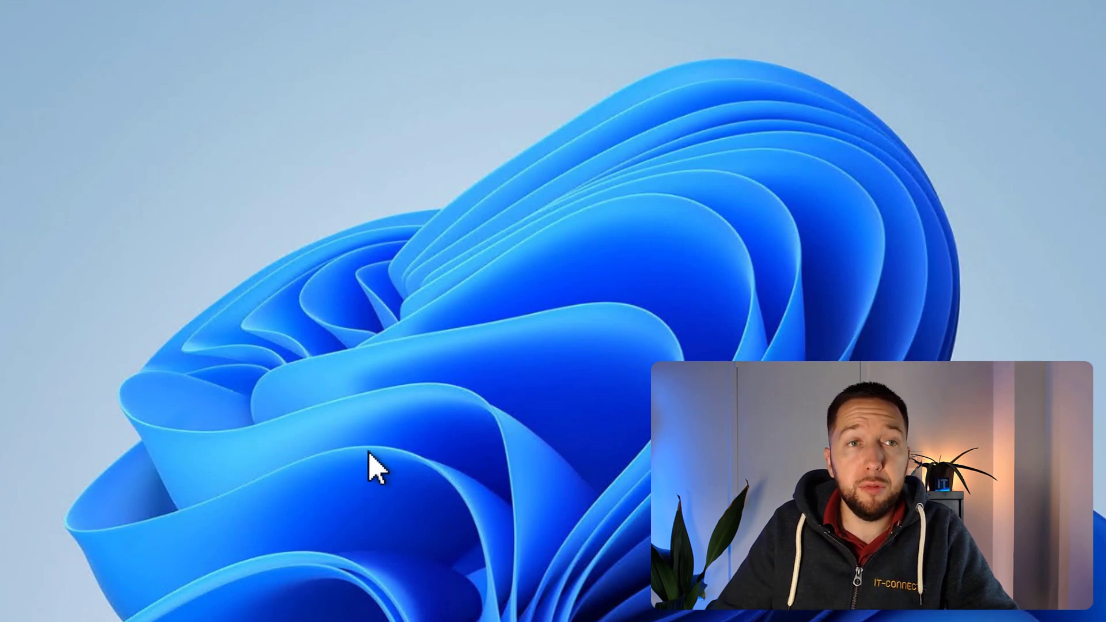
- From Ce PC, start activating BitLocker on Disque local (C:), and minimize the file explorer to leave the wizard in view
key("super+e")
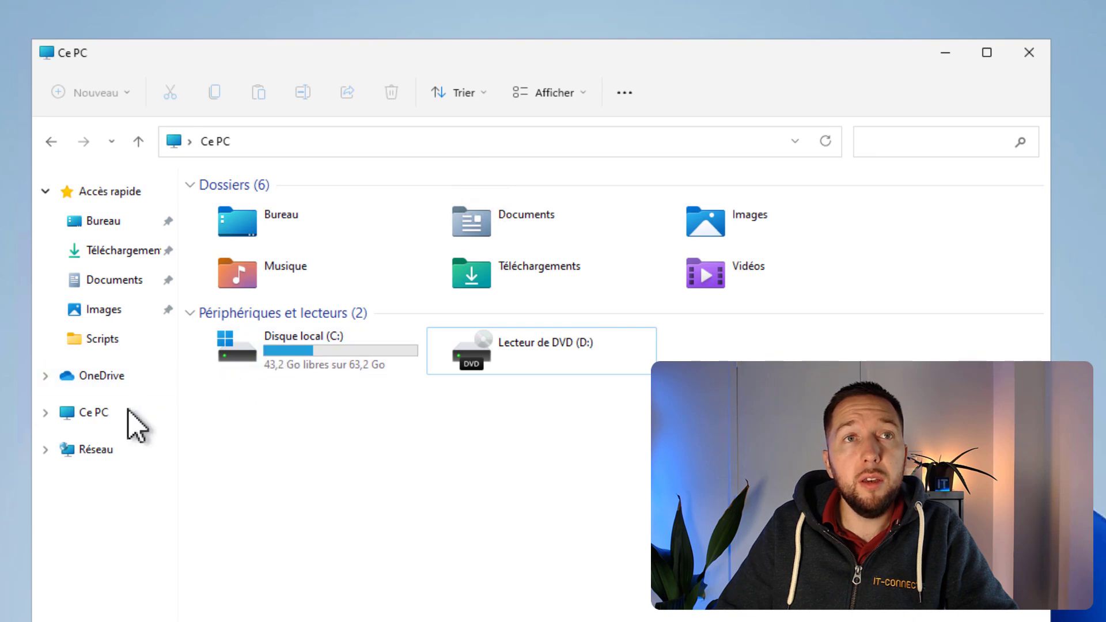
left_click(67, 413)
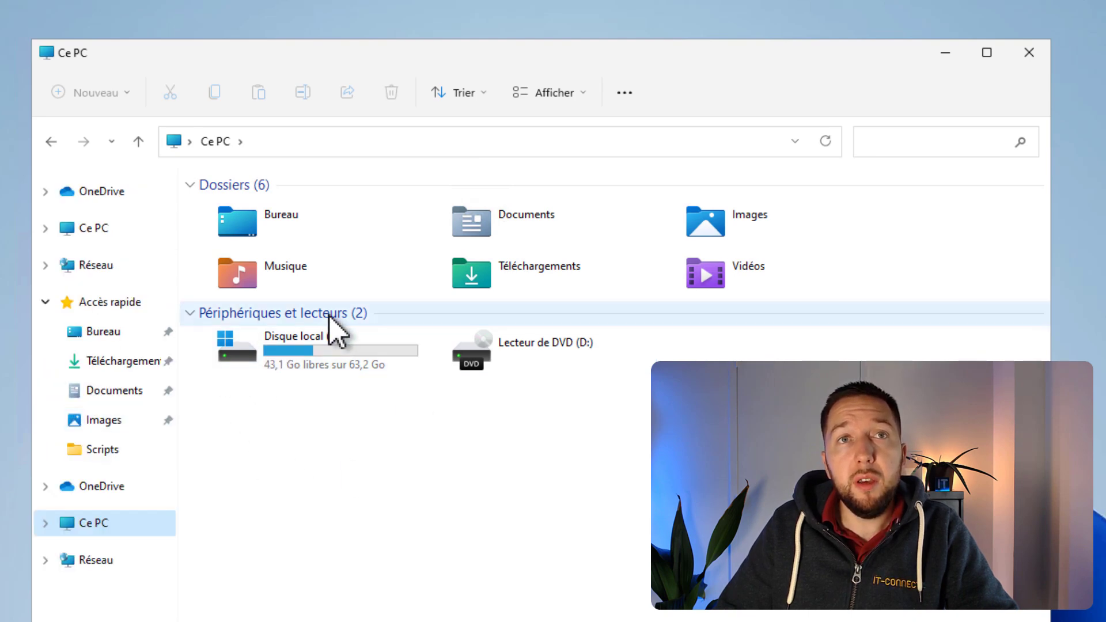
left_click(299, 357)
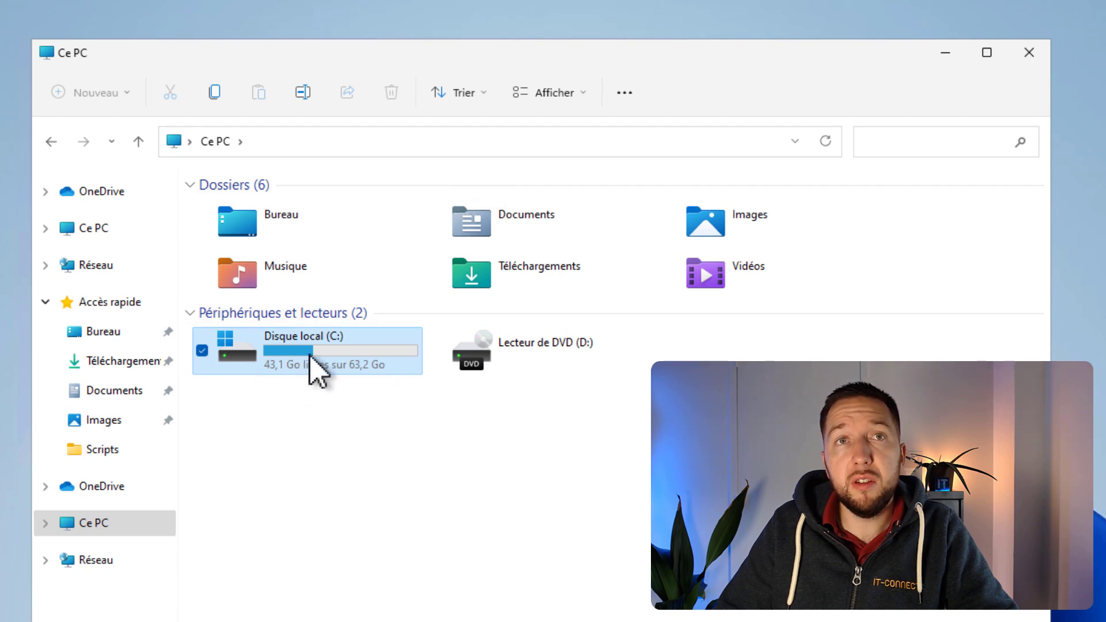
right_click(315, 371)
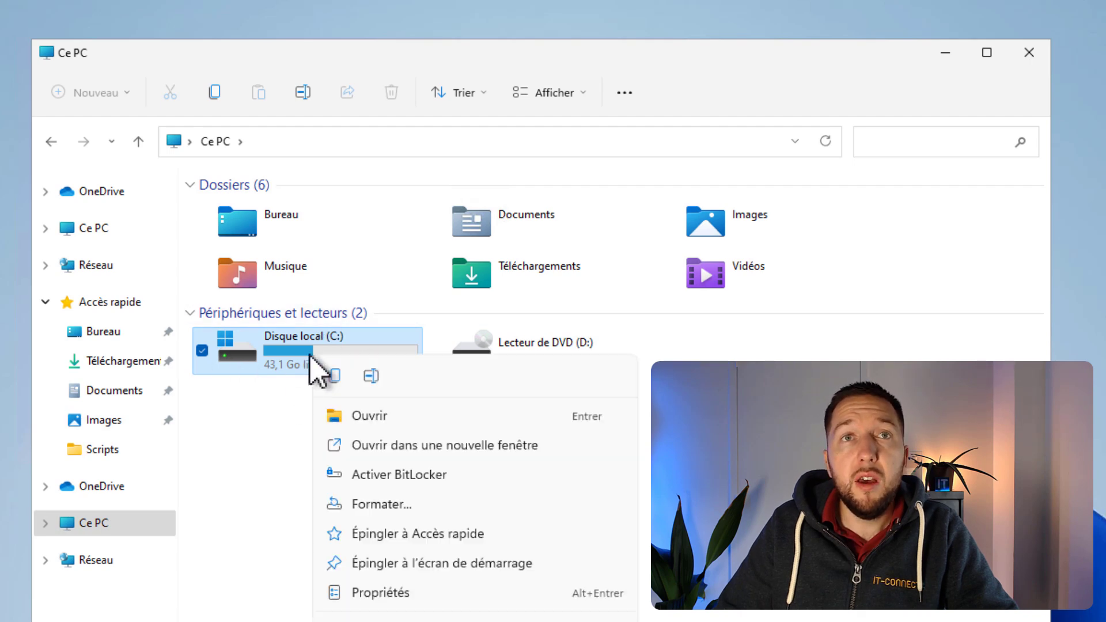
left_click(395, 481)
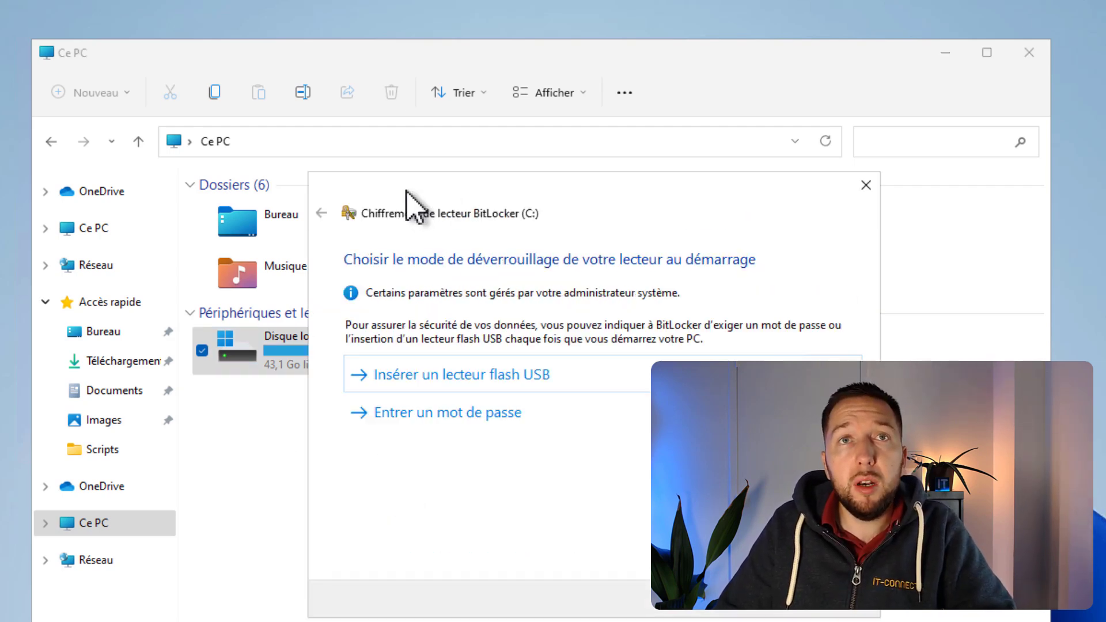
left_click_drag(367, 182, 3, 144)
left_click(933, 44)
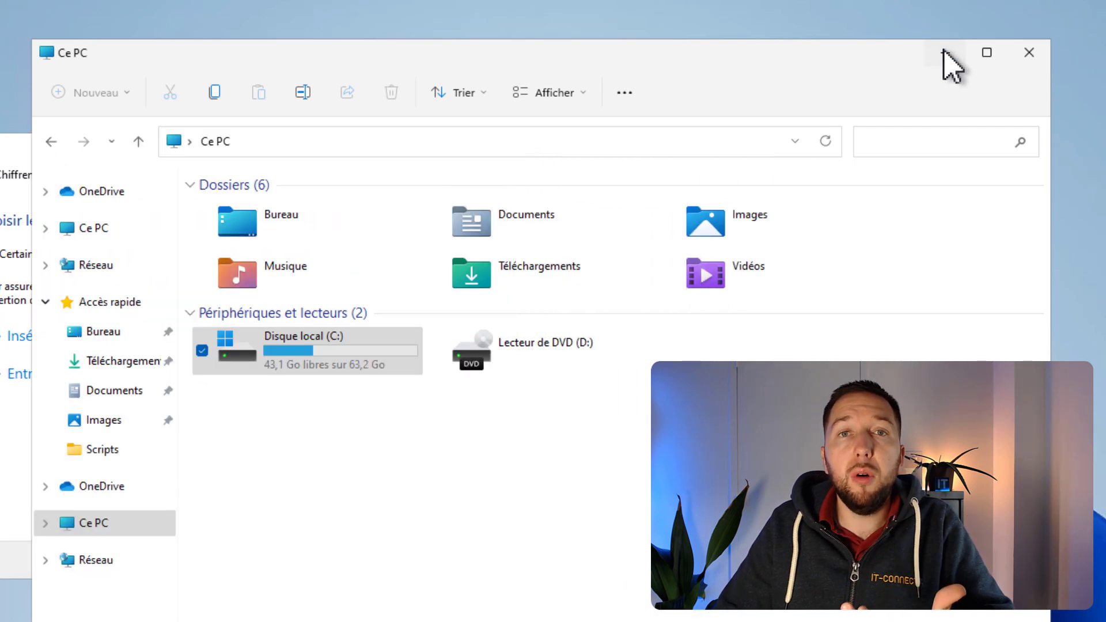
left_click(945, 52)
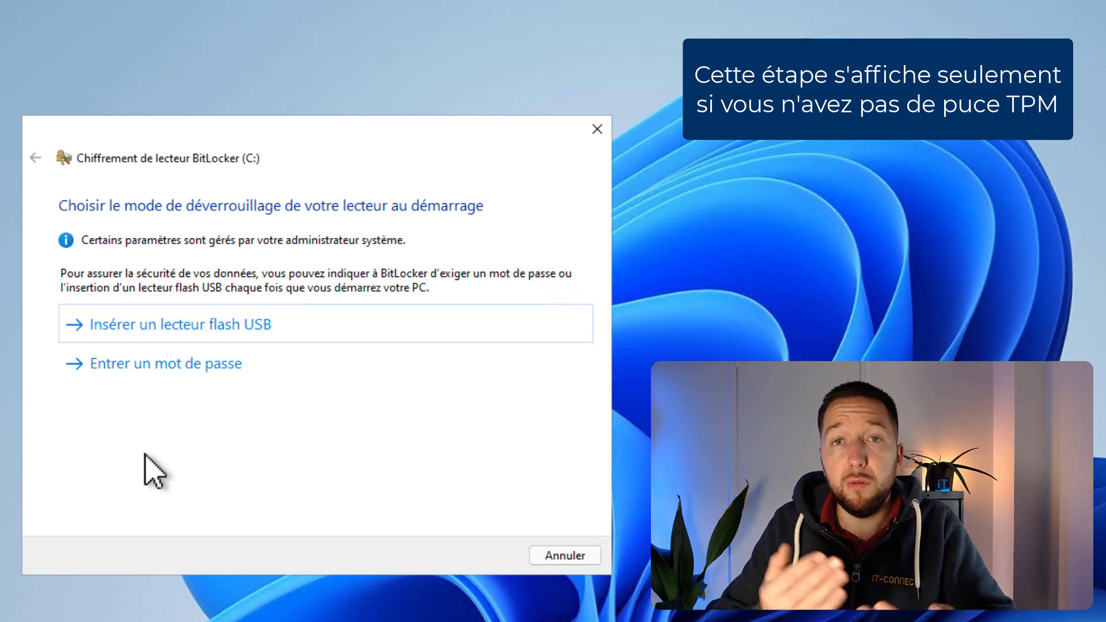
- Choose password unlocking at startup for drive C:, enter and confirm the unlock password, and continue
left_click(176, 362)
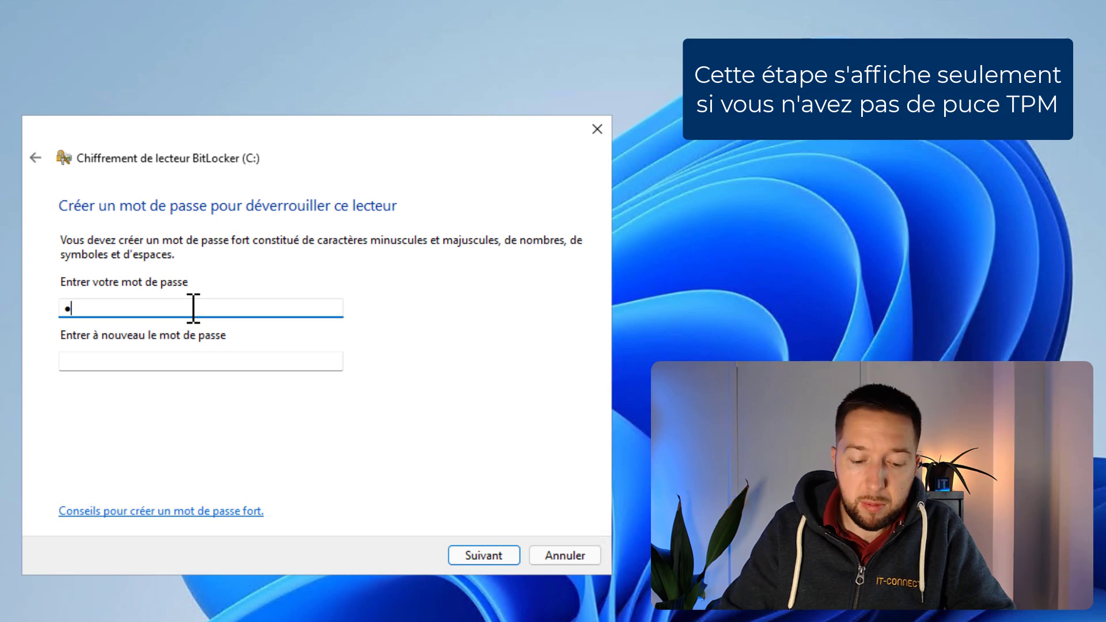
key("Tab")
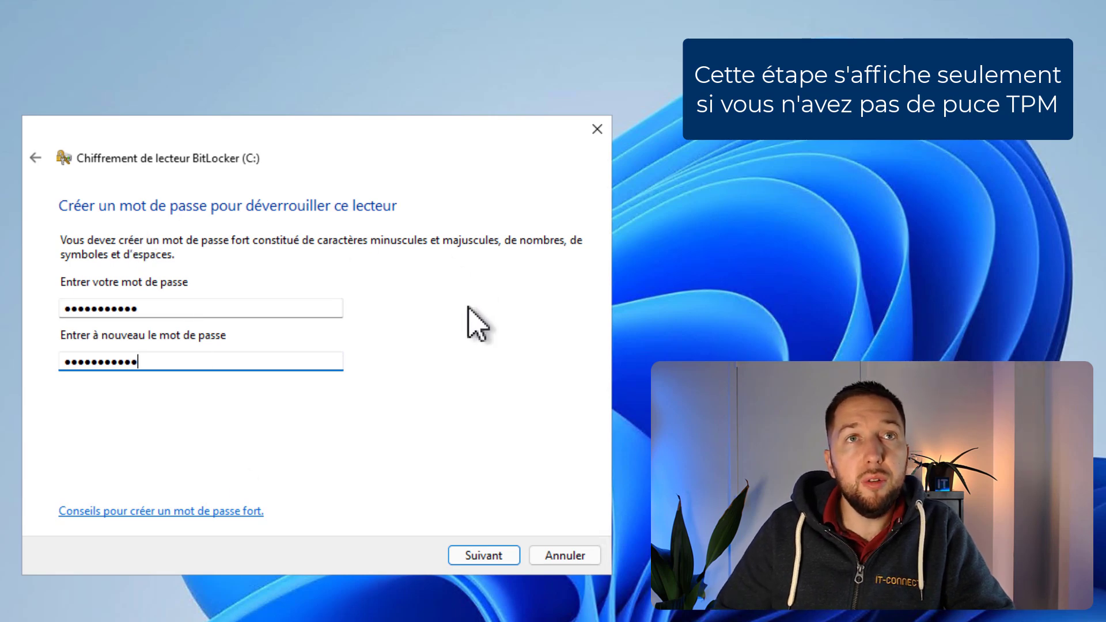
left_click(493, 562)
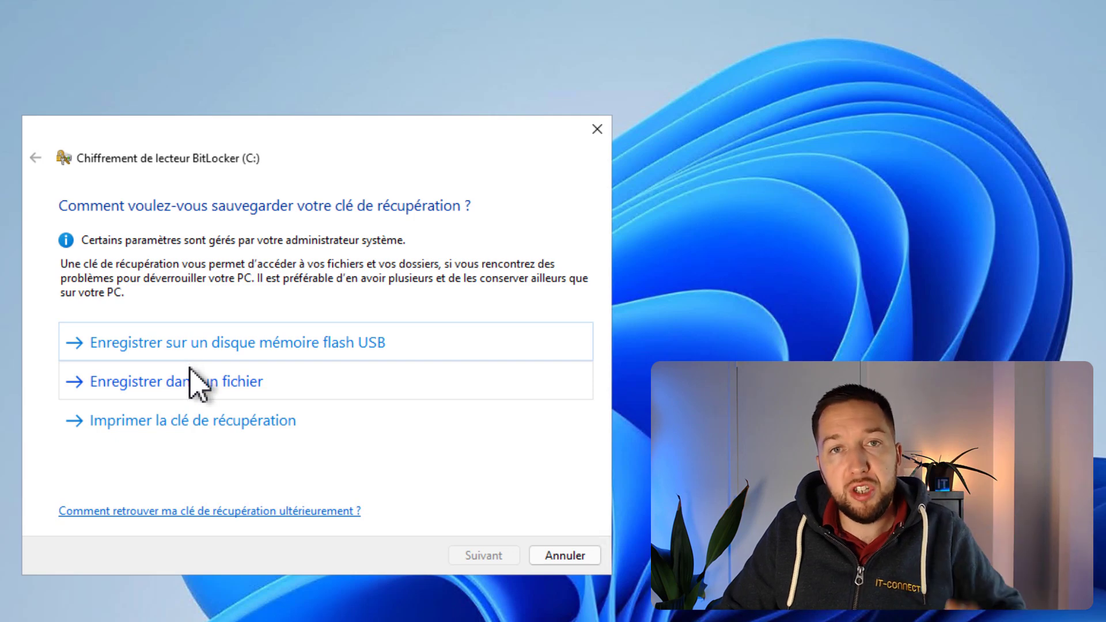
- Print the recovery key with Microsoft Print to PDF, saving it on the Bureau as BitLocker
left_click(144, 423)
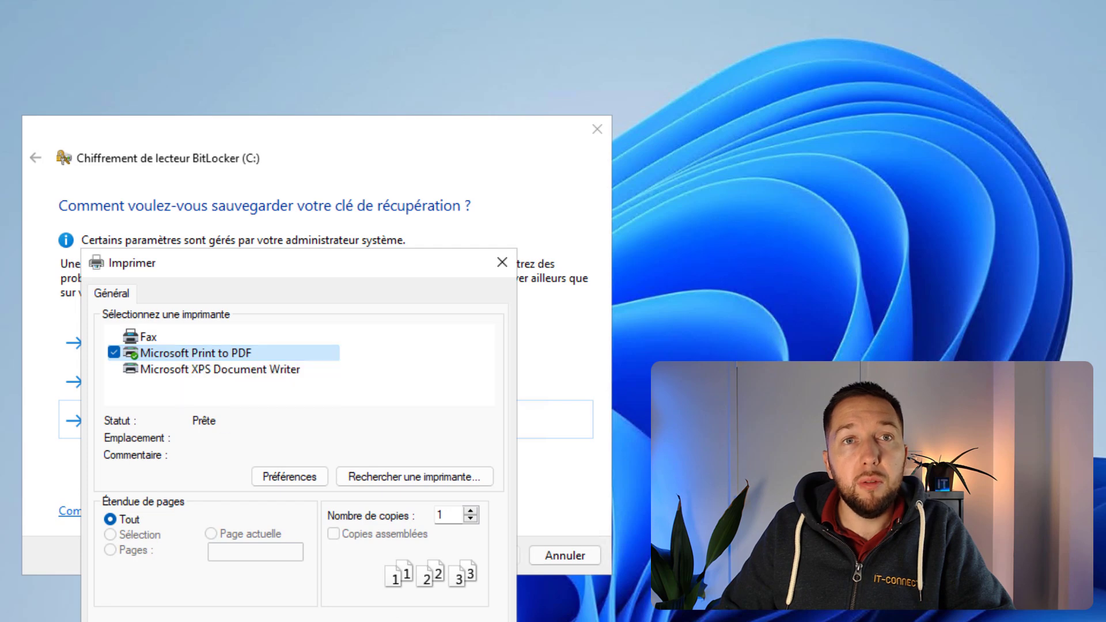
key("Return")
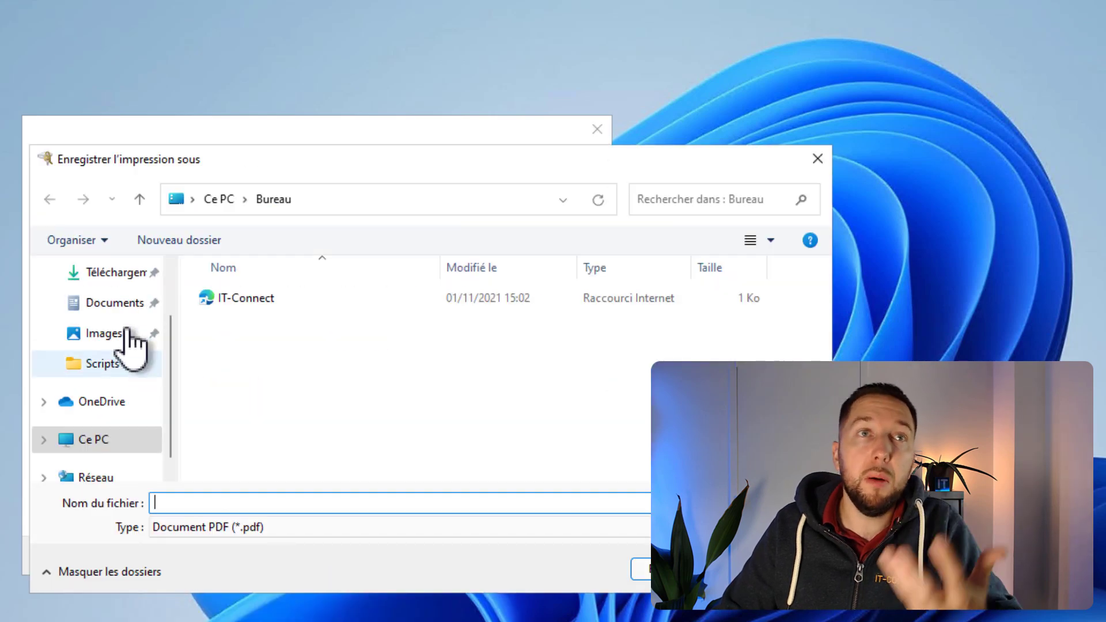
scroll(124, 397, "up", 2)
left_click(101, 311)
left_click(197, 504)
type("BitLocker")
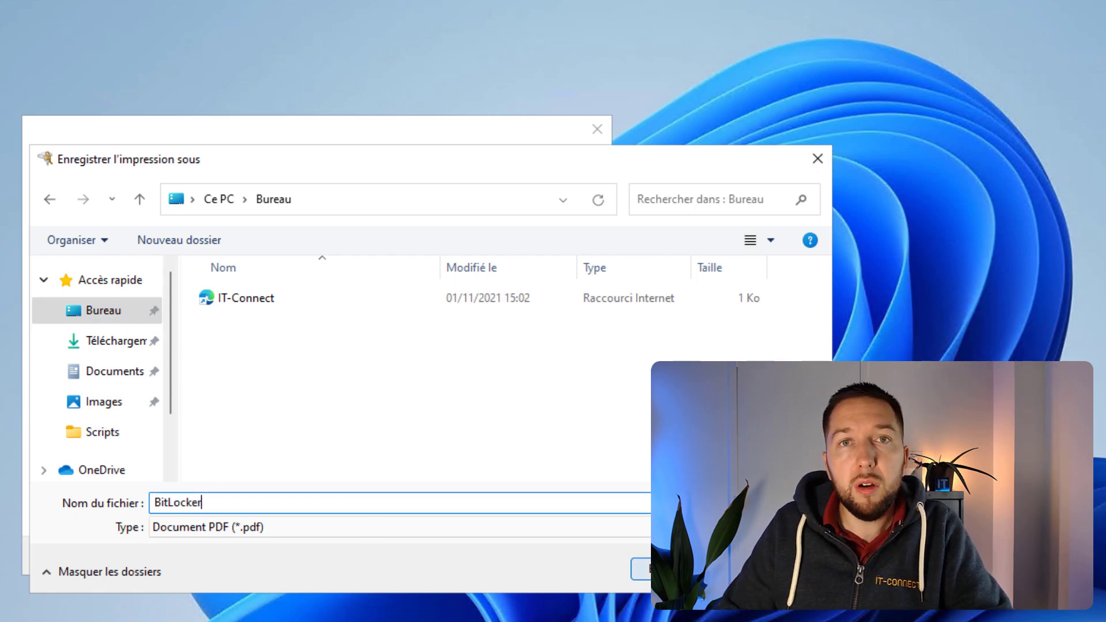
left_click(643, 570)
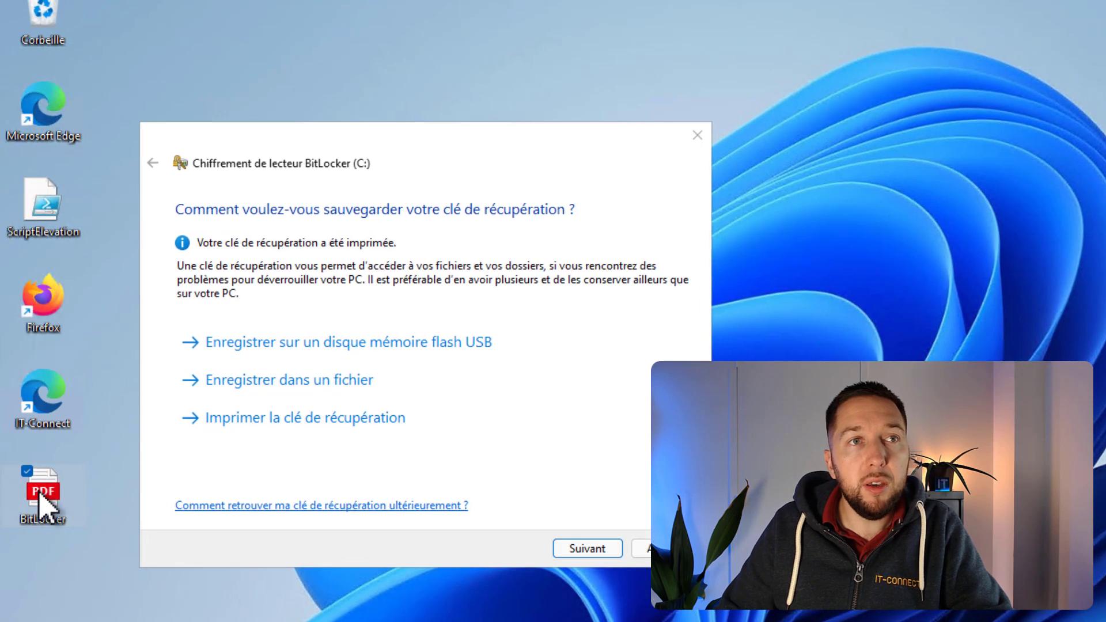
- Open the BitLocker PDF from the desktop and examine the recovery key's identifier
double_click(41, 494)
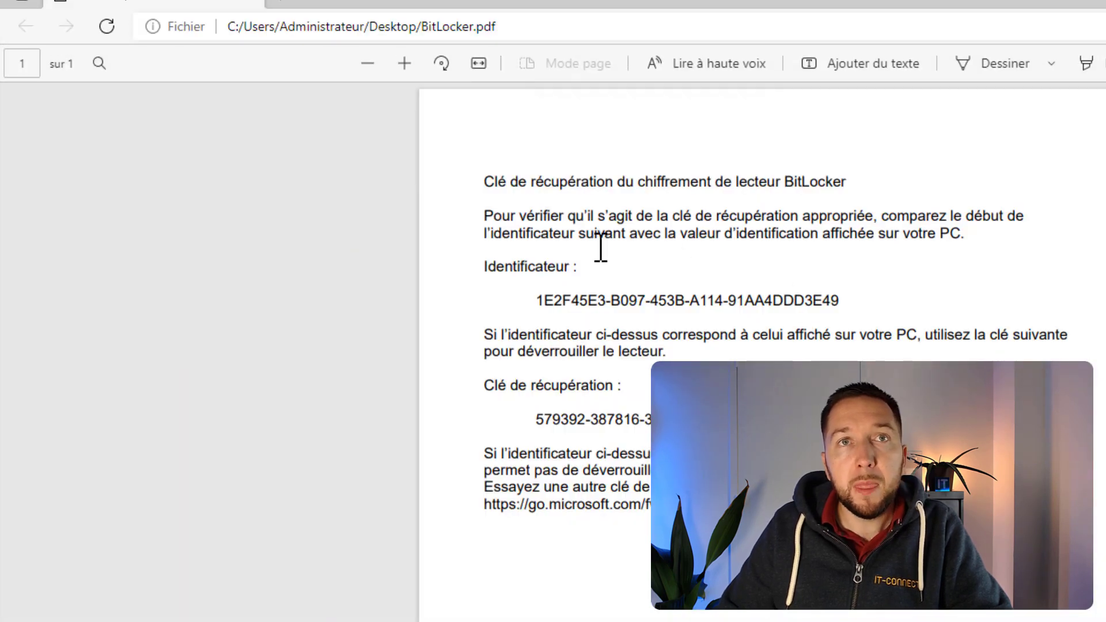
left_click_drag(537, 304, 864, 314)
left_click(864, 314)
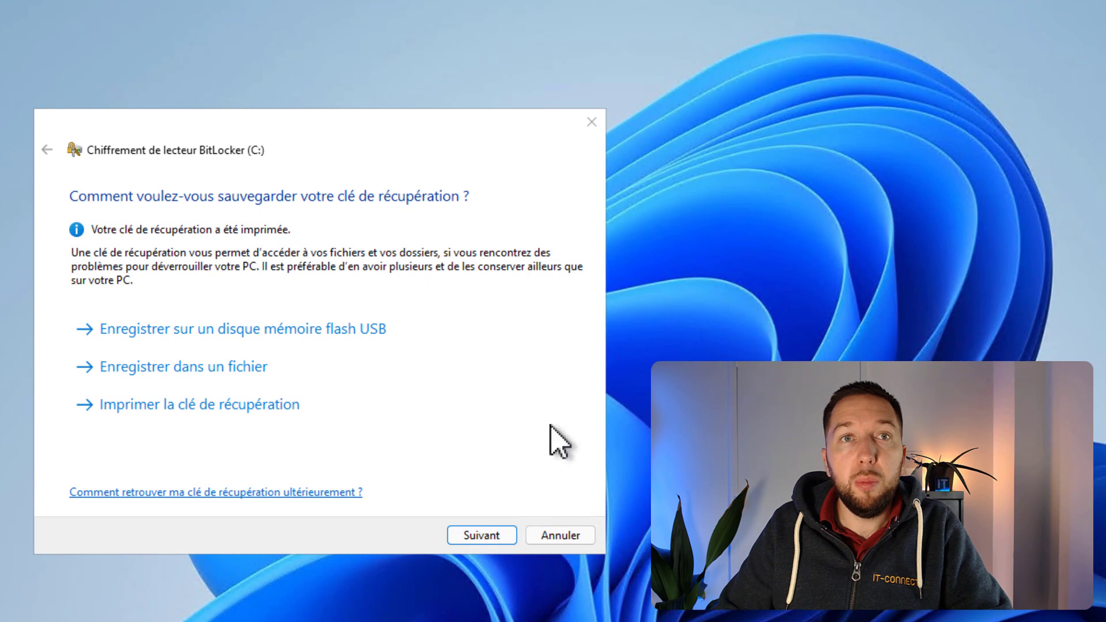
- Continue past the recovery key backup and choose to encrypt only the used disk space
left_click(469, 540)
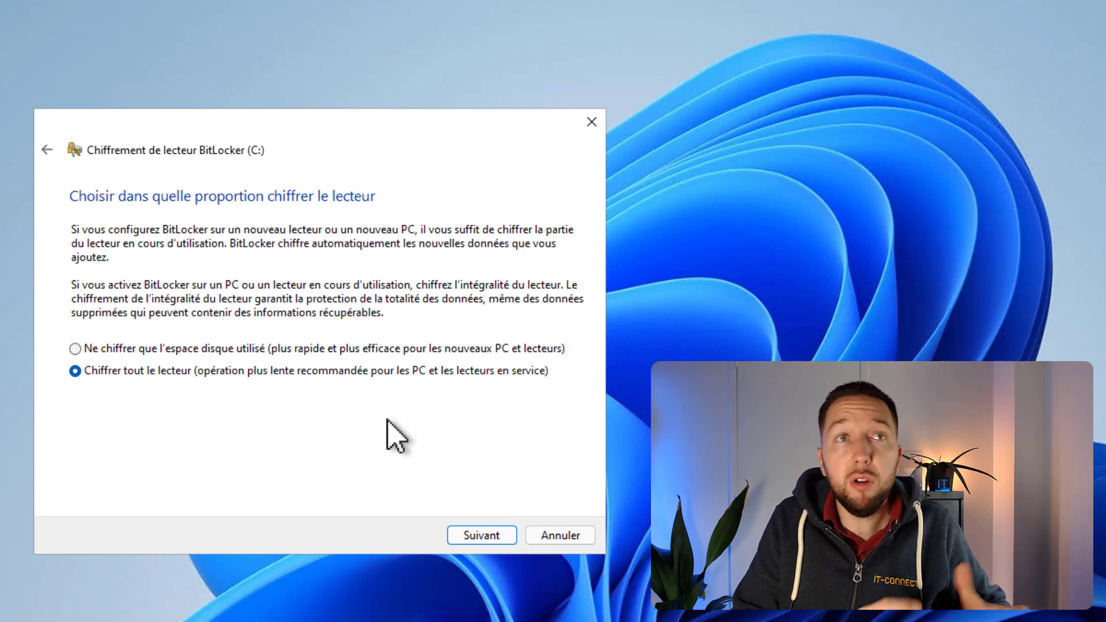
left_click(203, 349)
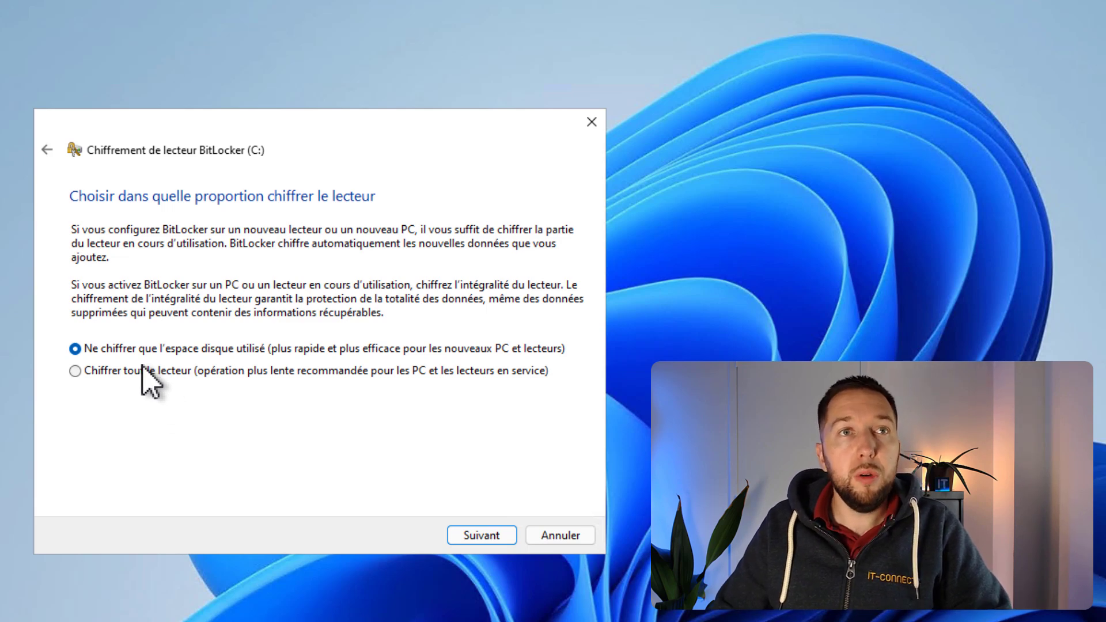
left_click(479, 536)
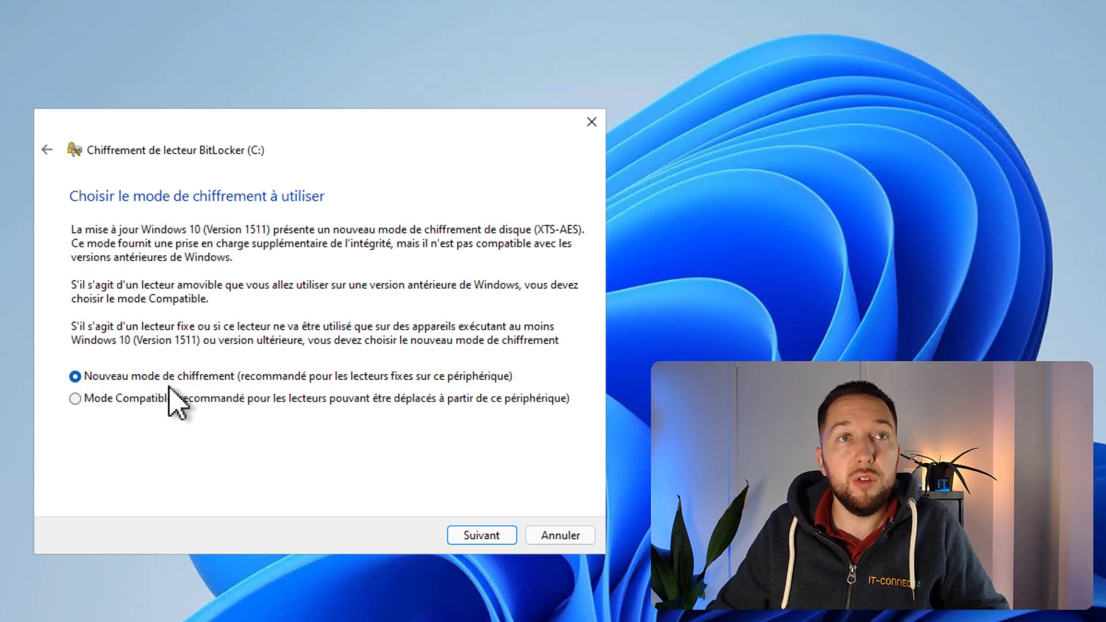
- Accept Nouveau mode de chiffrement and turn off the BitLocker system check before encryption
left_click(492, 538)
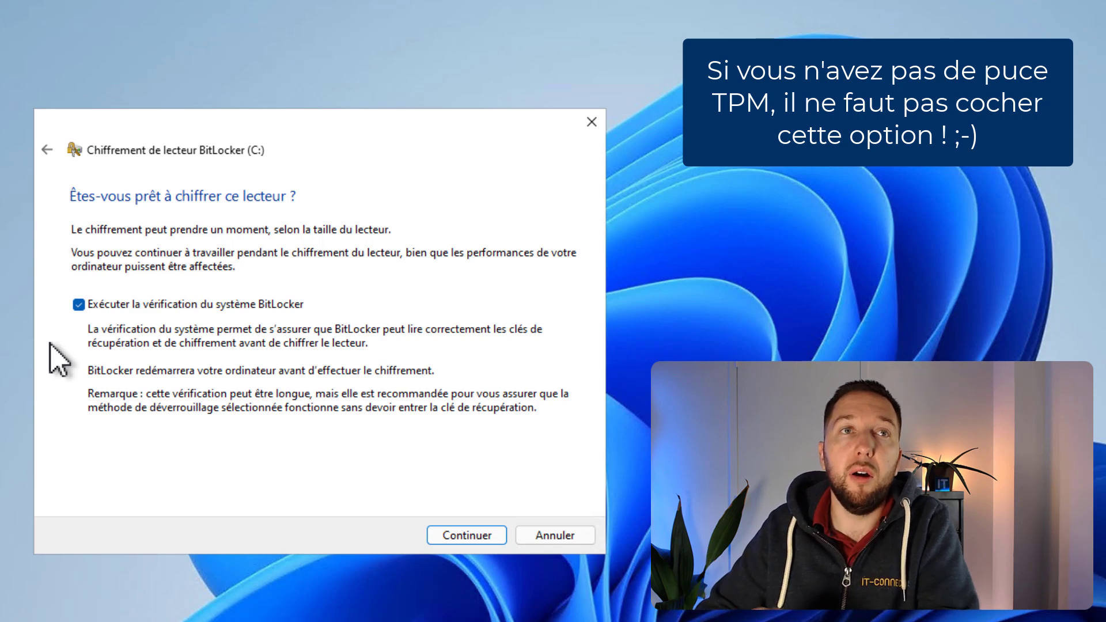
left_click(79, 305)
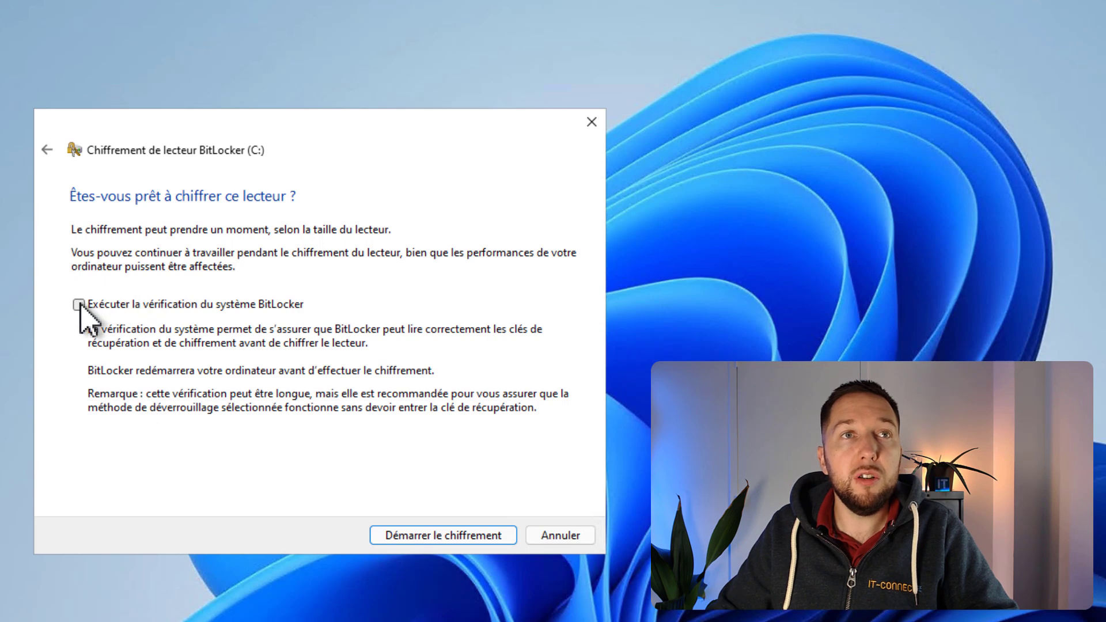
- Start encrypting drive C:, open the encryption progress details, and close the dialog once encryption completes
left_click(414, 537)
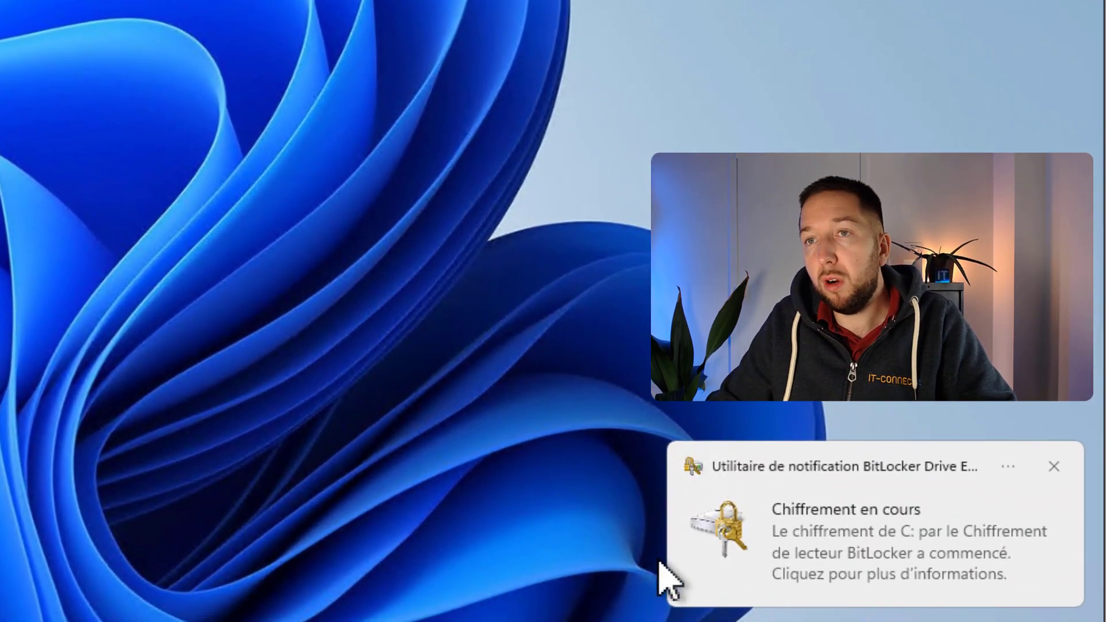
left_click(867, 538)
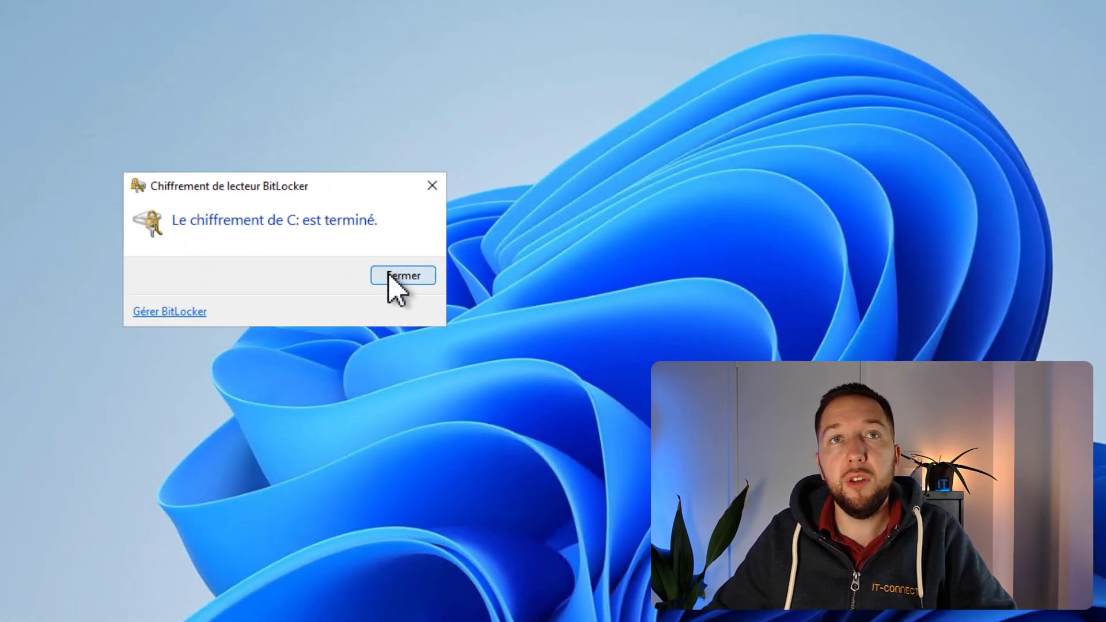
left_click(401, 277)
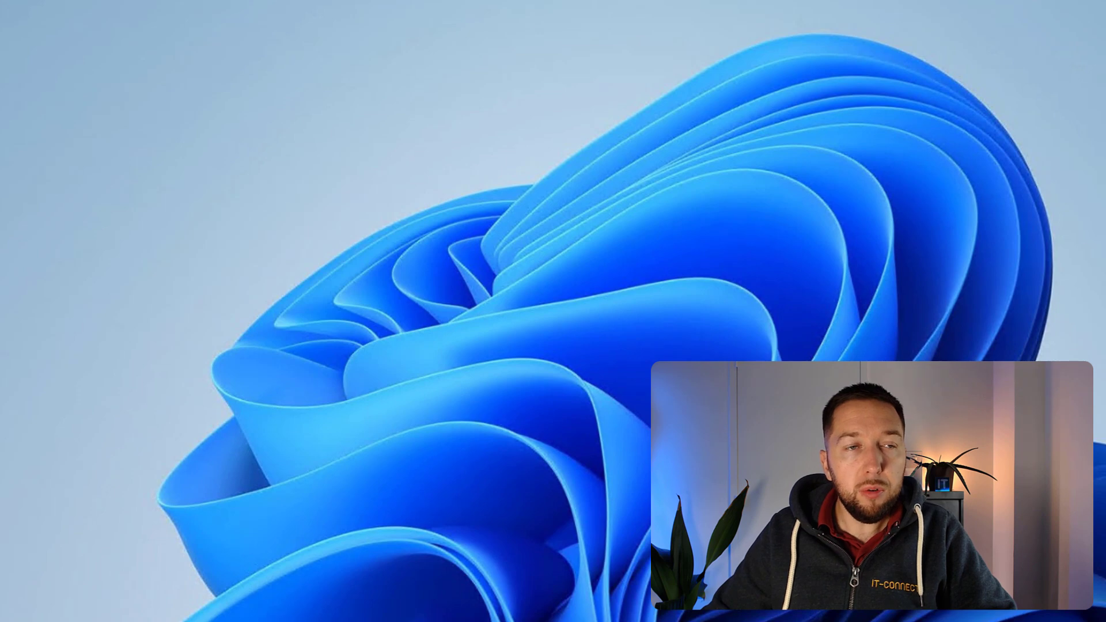
- Check drive C:'s BitLocker status in Gérer BitLocker, then inspect its drive icon under Ce PC in File Explorer
left_click(20, 600)
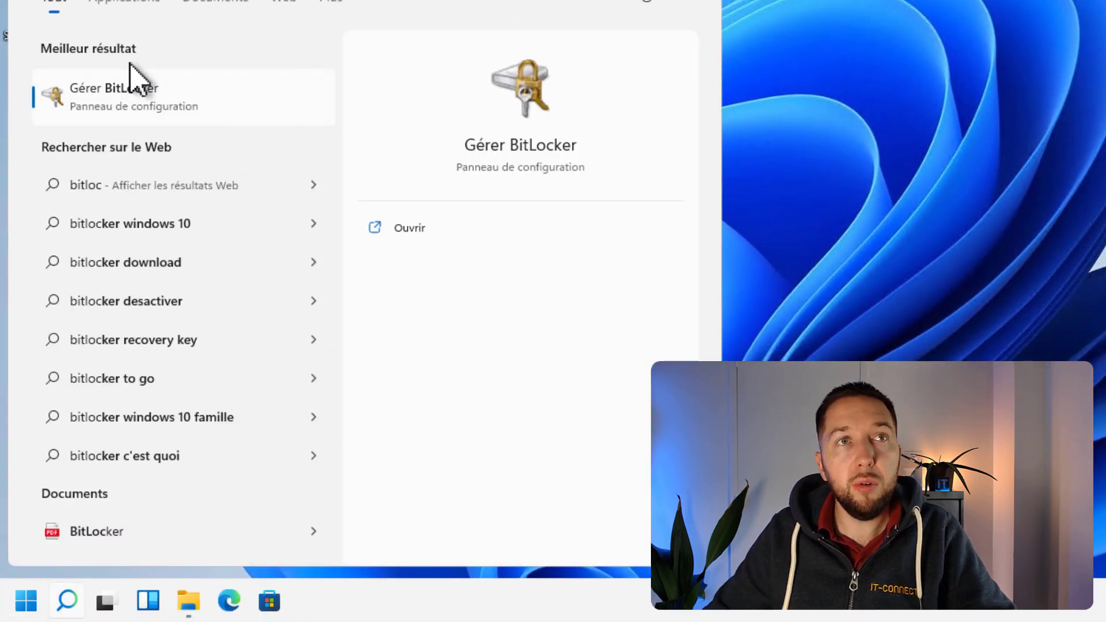
left_click(127, 105)
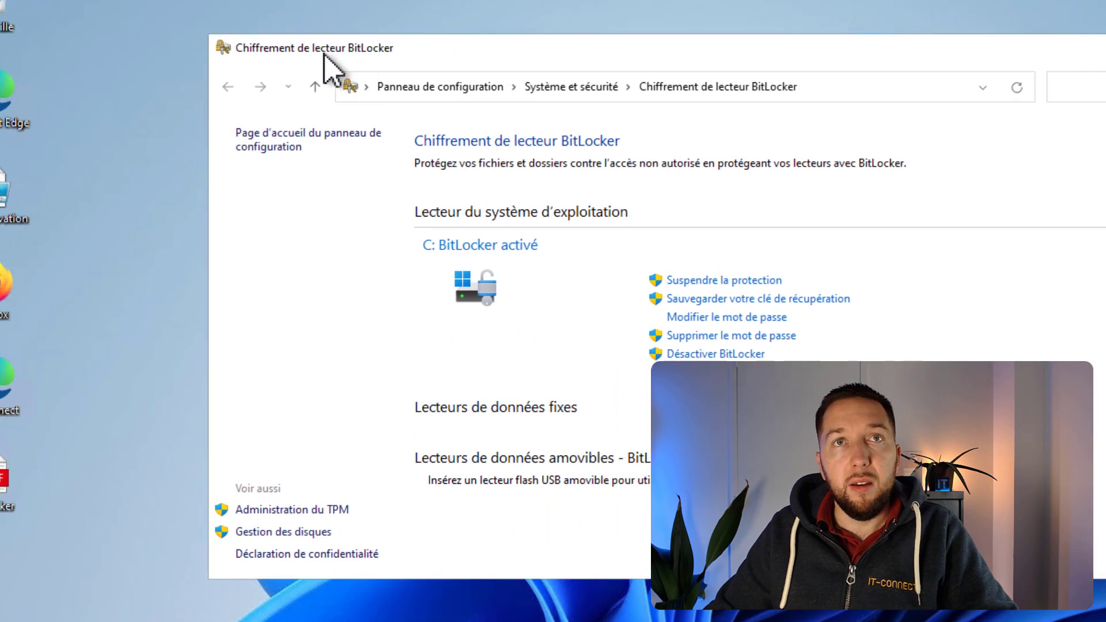
left_click_drag(379, 57, 249, 57)
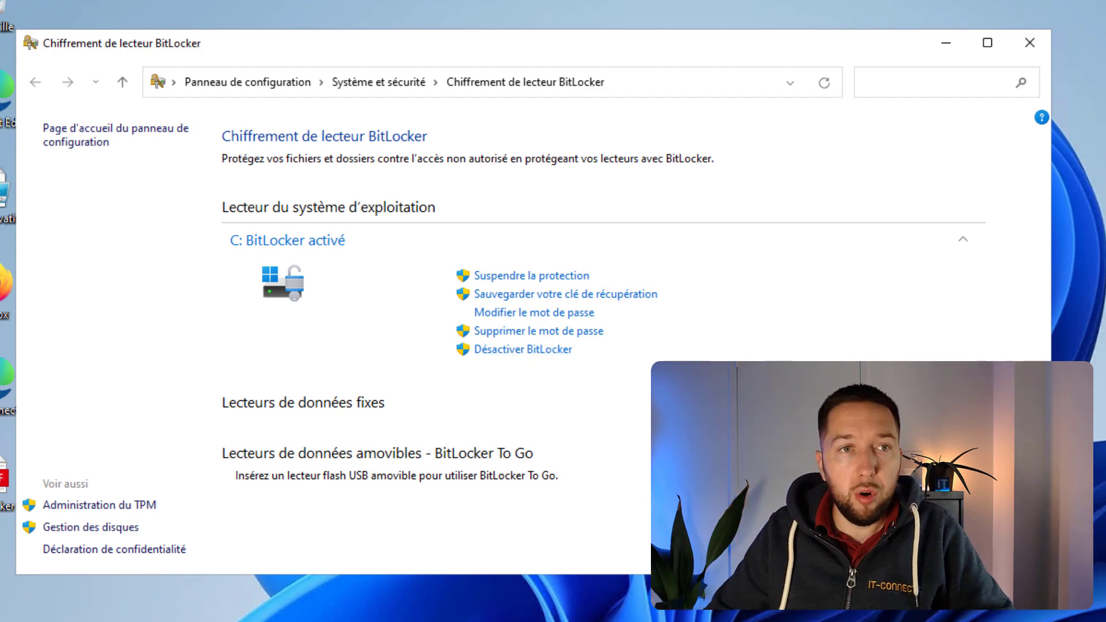
key("super+e")
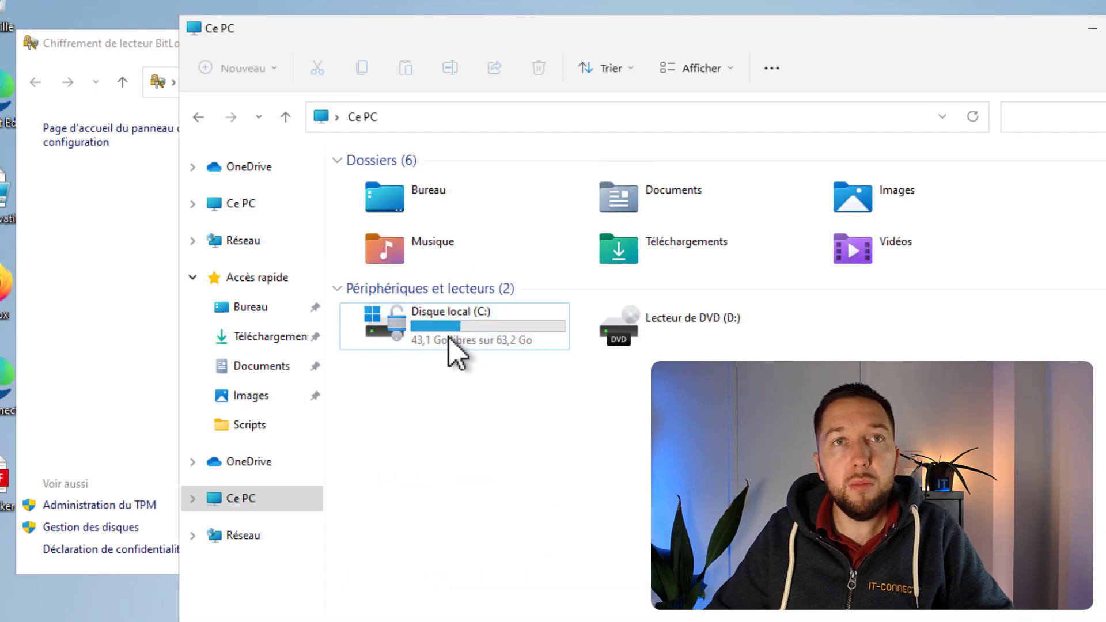
mouse_move(487, 331)
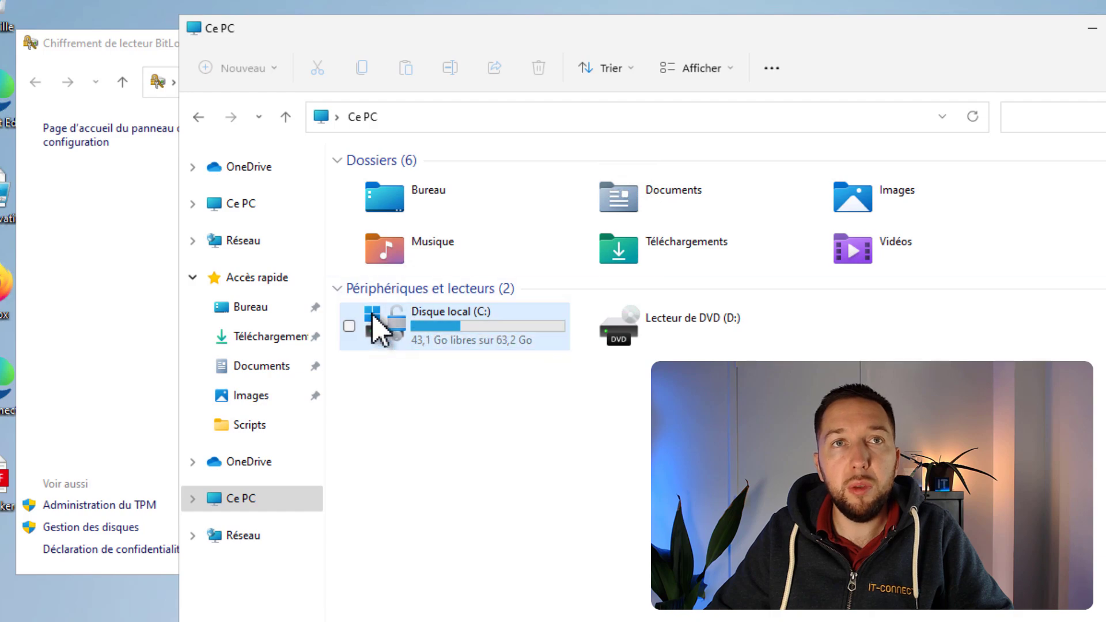